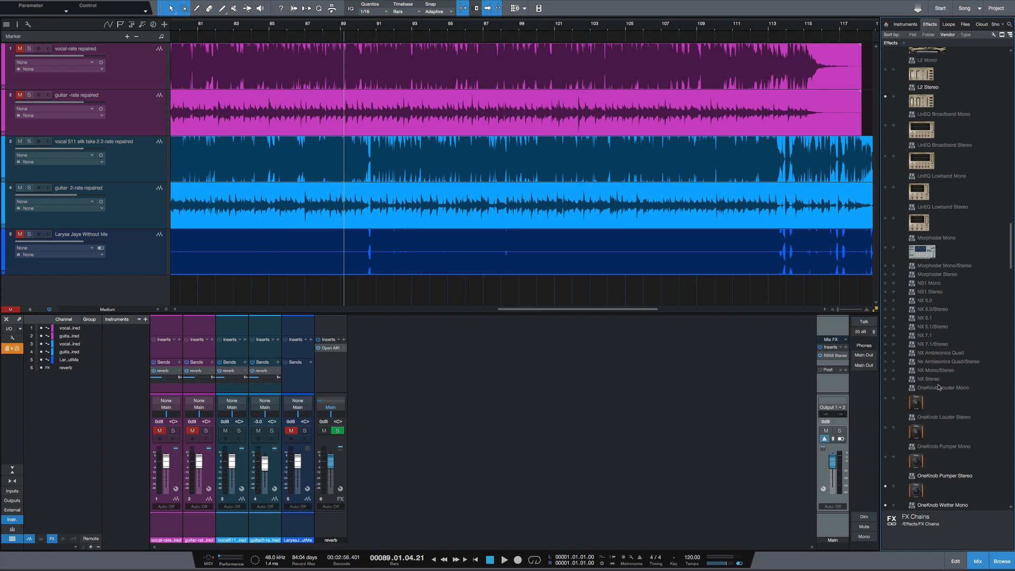
Insert the Waves PuigChild 670 Stereo compressor on the Main channel after the RS56 Stereo equalizer
scroll(939, 387, down, 10)
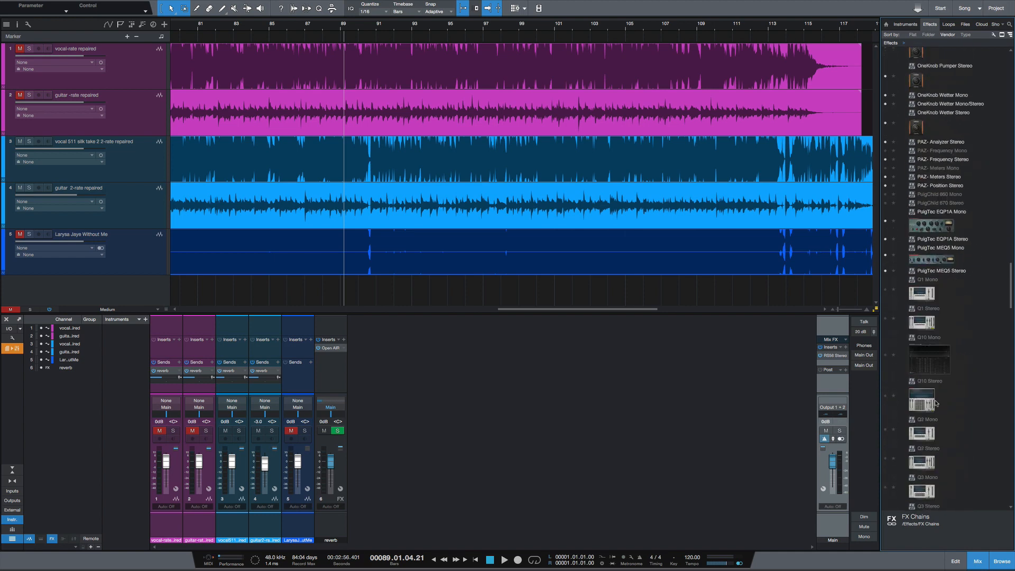
scroll(937, 404, up, 5)
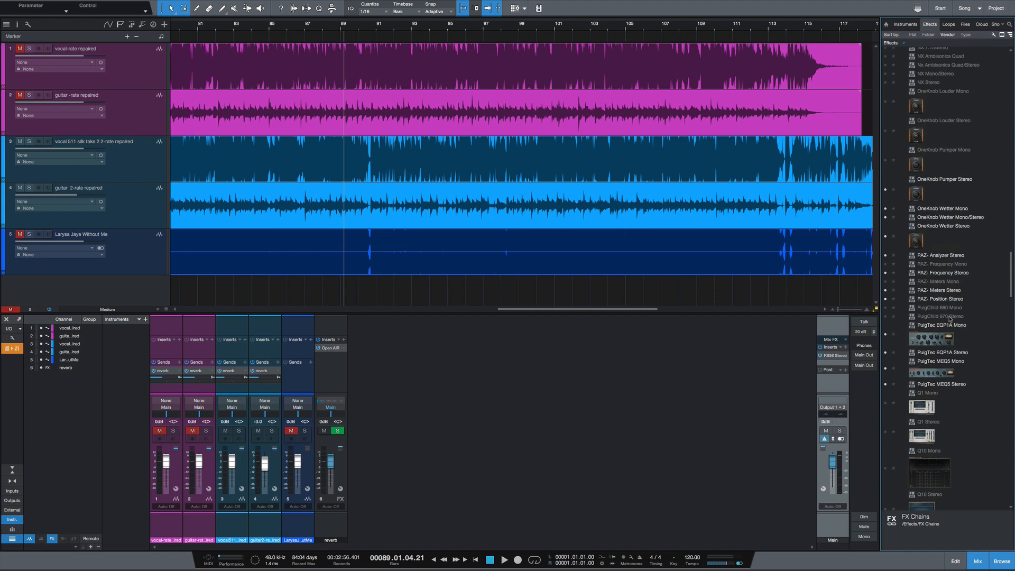
drag(951, 319, 828, 366)
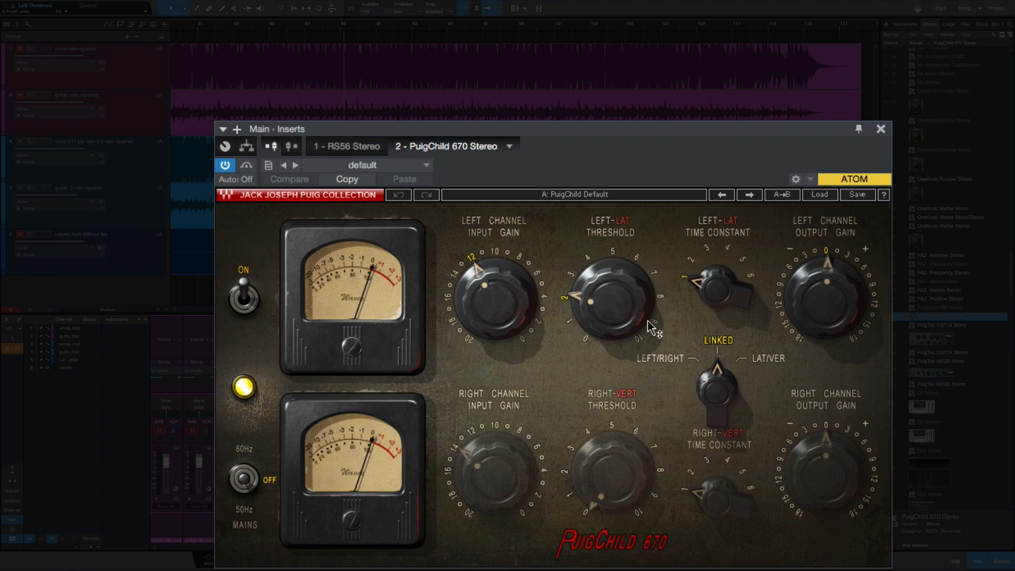
Try the Left/Right mode with the left input gain at 14, try Lat/Ver mode, and return the compressor to Linked
mouse_move(497, 311)
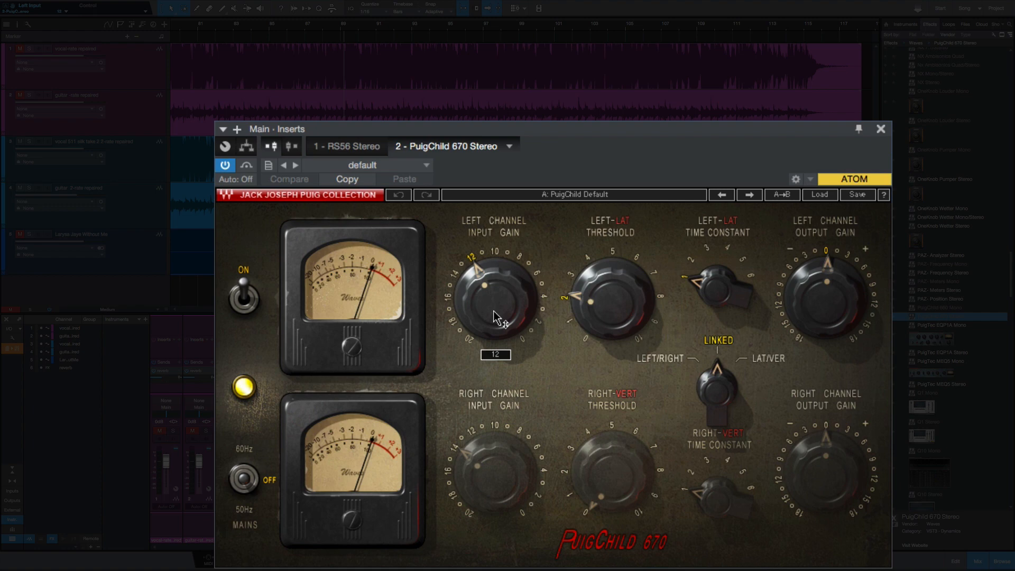
mouse_move(639, 315)
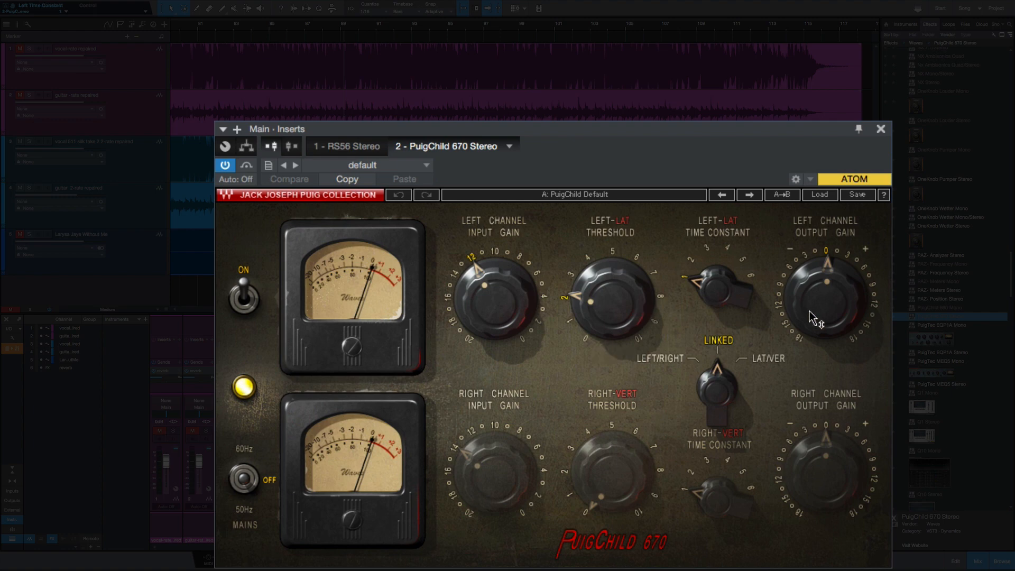
mouse_move(720, 306)
mouse_move(846, 309)
click(720, 389)
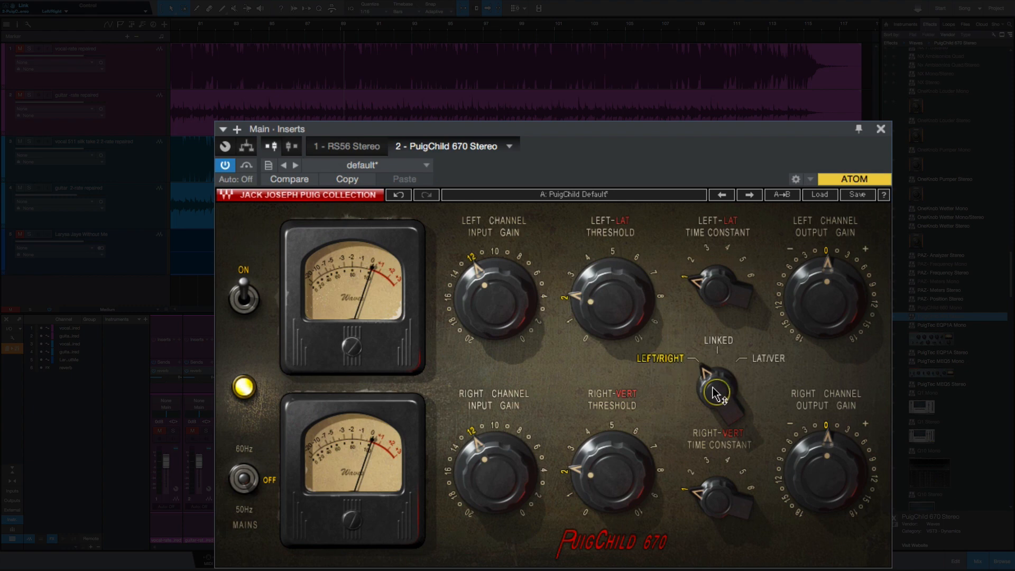
mouse_move(496, 299)
mouse_down()
mouse_move(496, 283)
mouse_move(503, 306)
mouse_up()
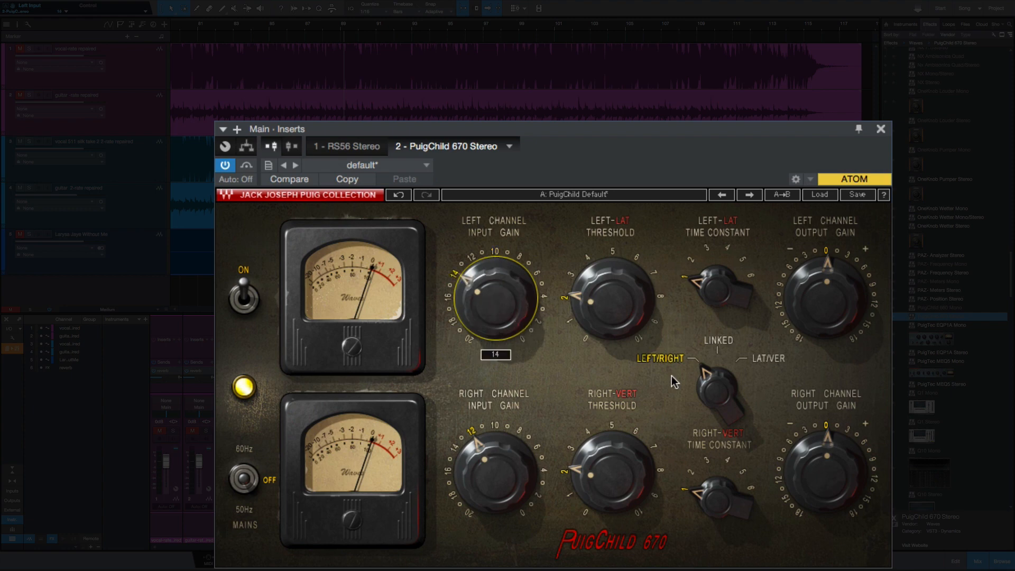
click(715, 391)
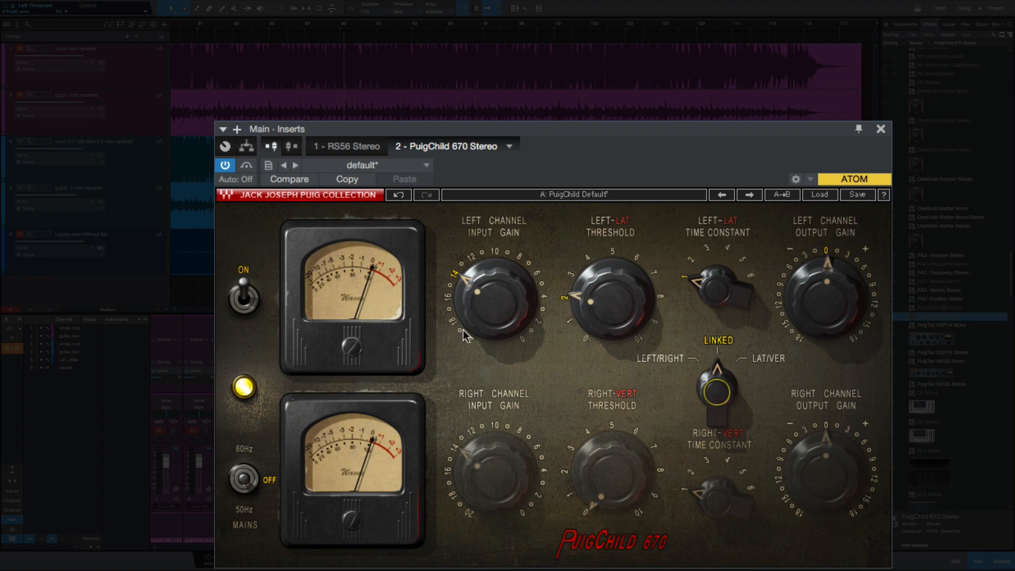
click(719, 385)
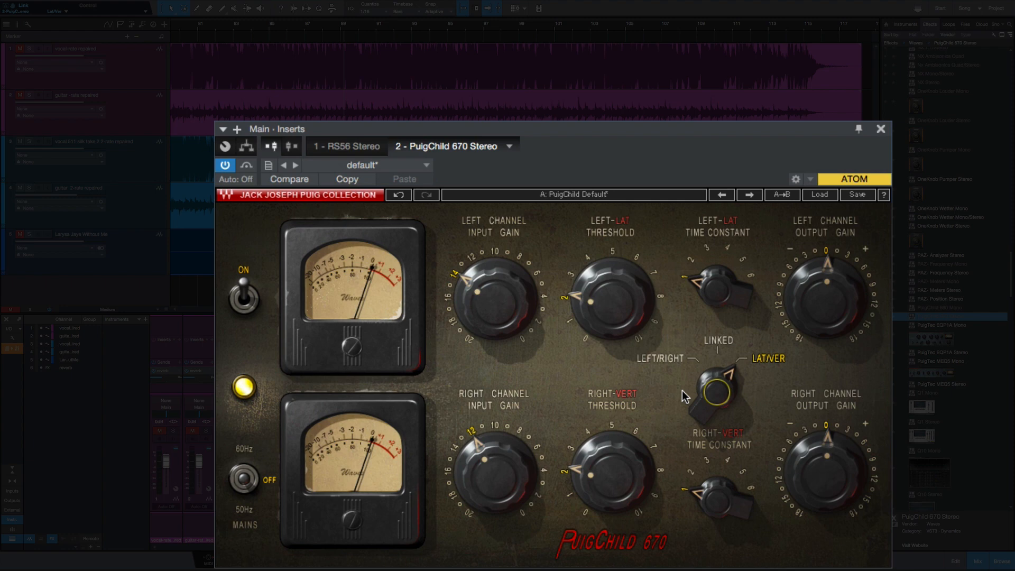
click(716, 392)
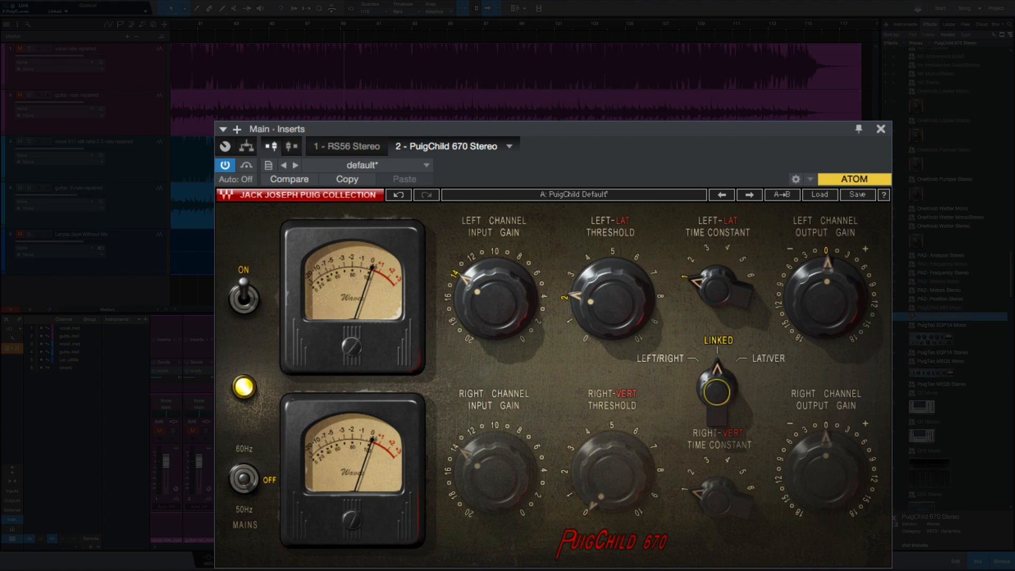
Review the RS56 Stereo equalizer's curve on the Main channel and return to the PuigChild 670
click(347, 146)
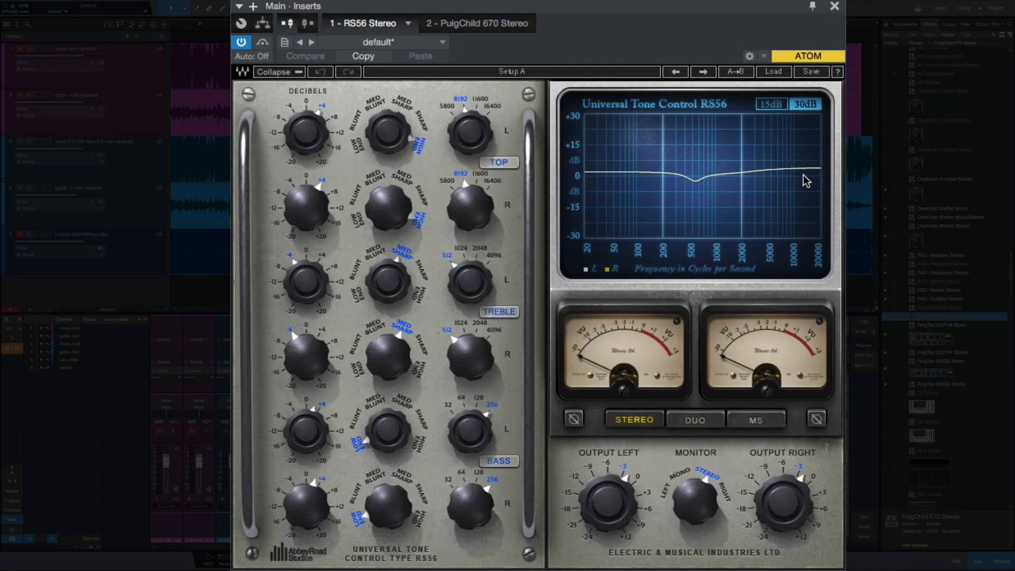
click(477, 24)
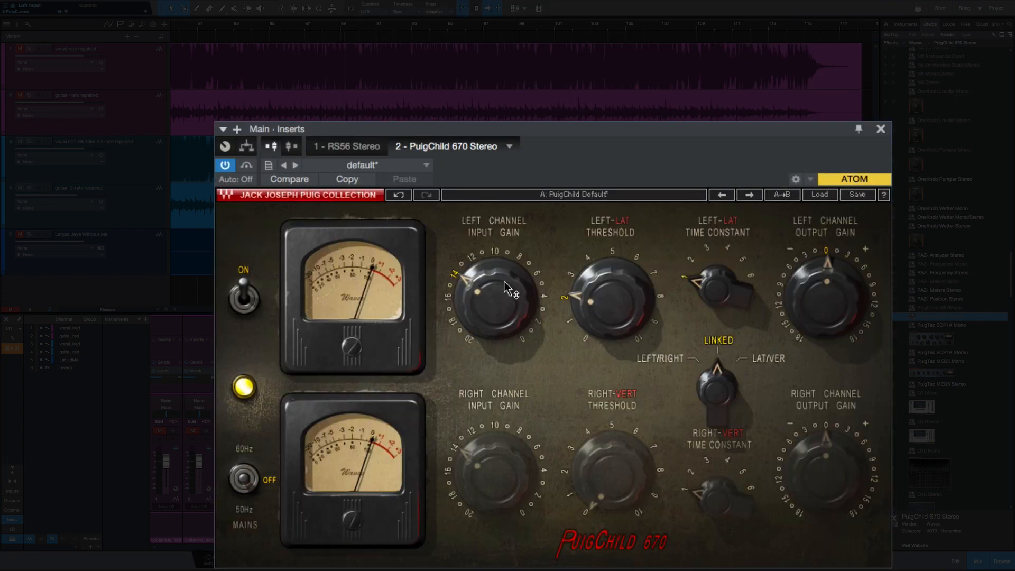
Set the left input gain to 12 and the left threshold to 5, comparing the sound with the compressor switched off and on
mouse_move(505, 290)
drag(596, 314, 595, 315)
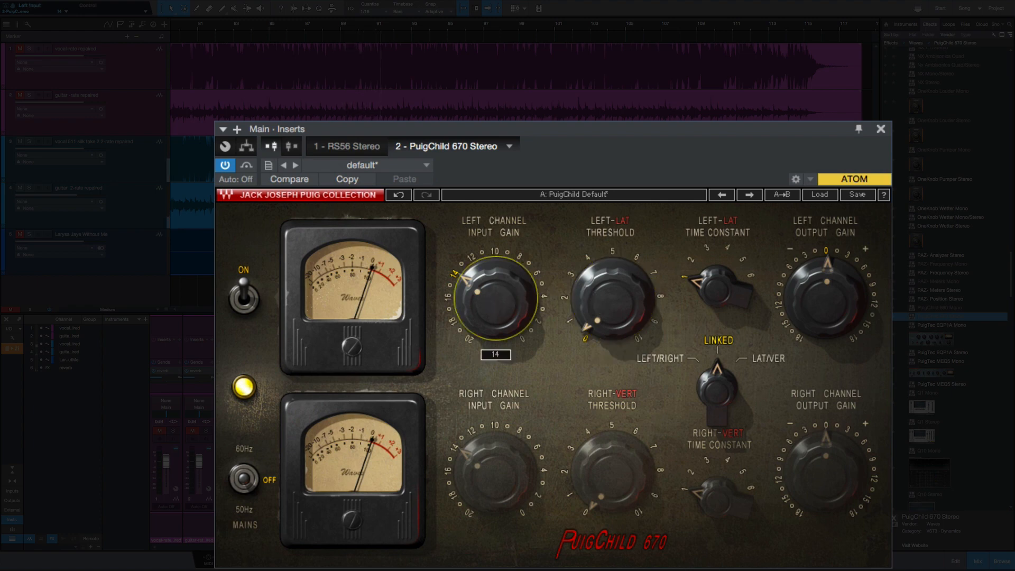
drag(495, 299, 495, 291)
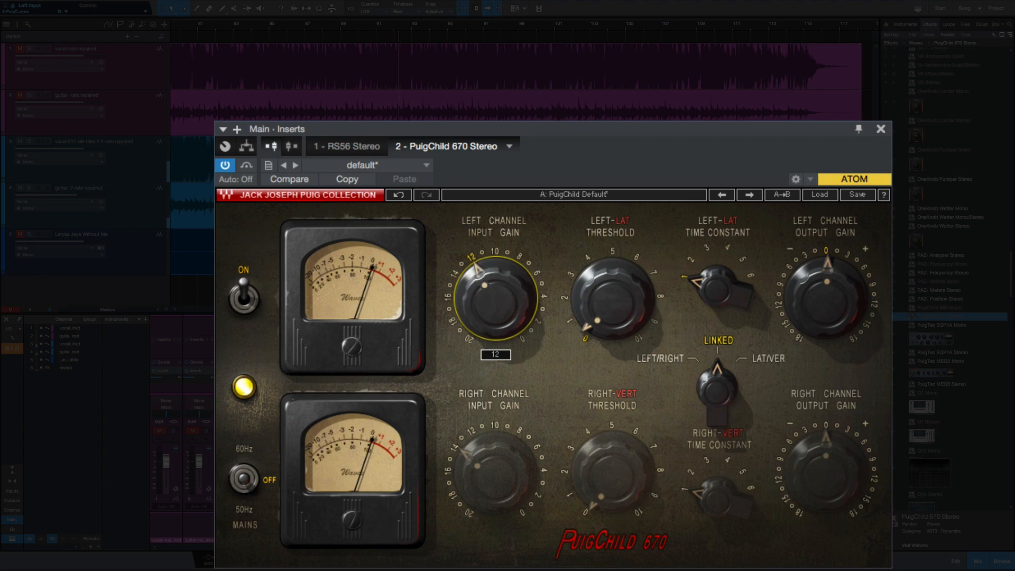
drag(604, 306, 605, 273)
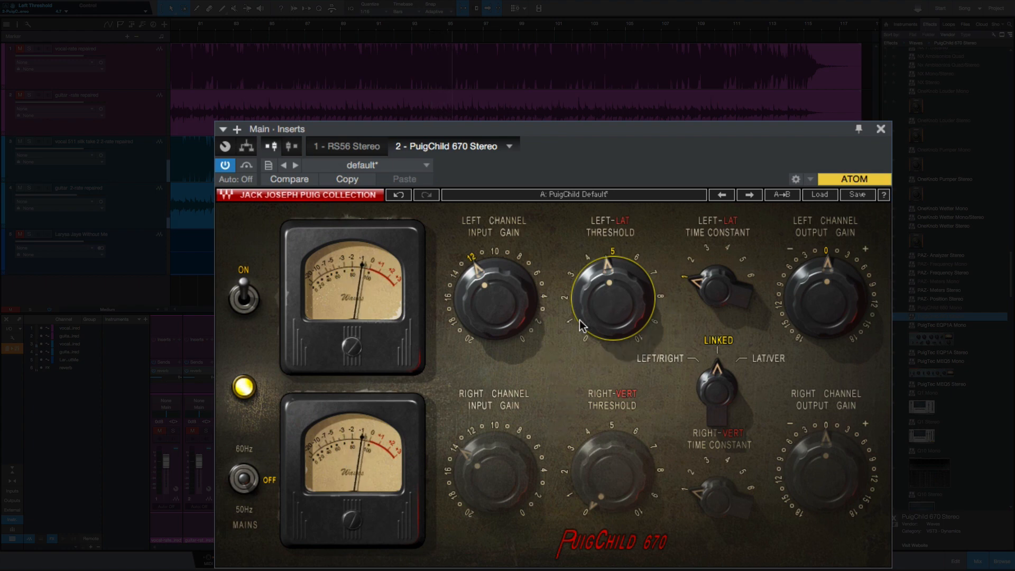
drag(580, 323, 580, 320)
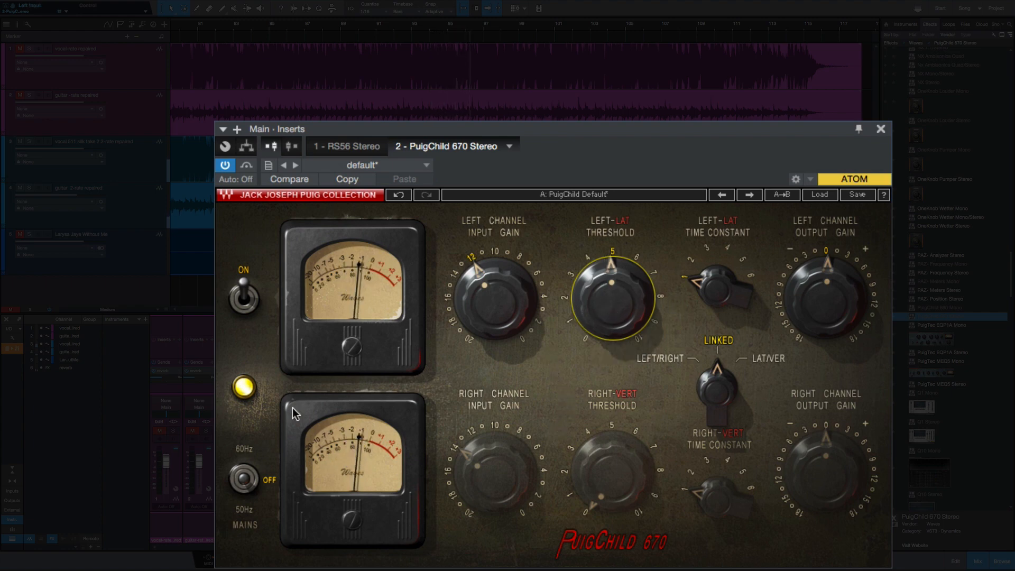
click(246, 302)
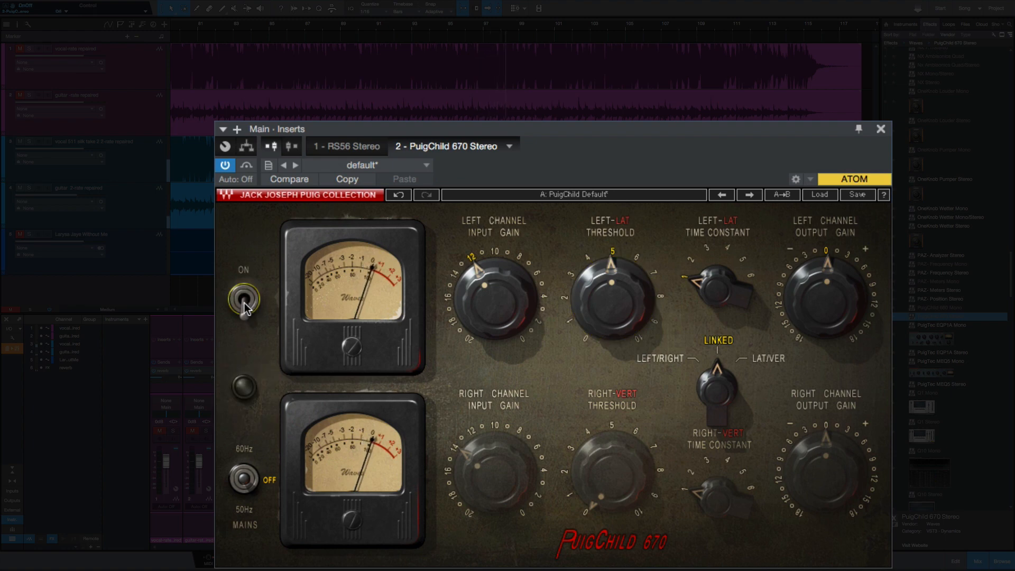
click(242, 311)
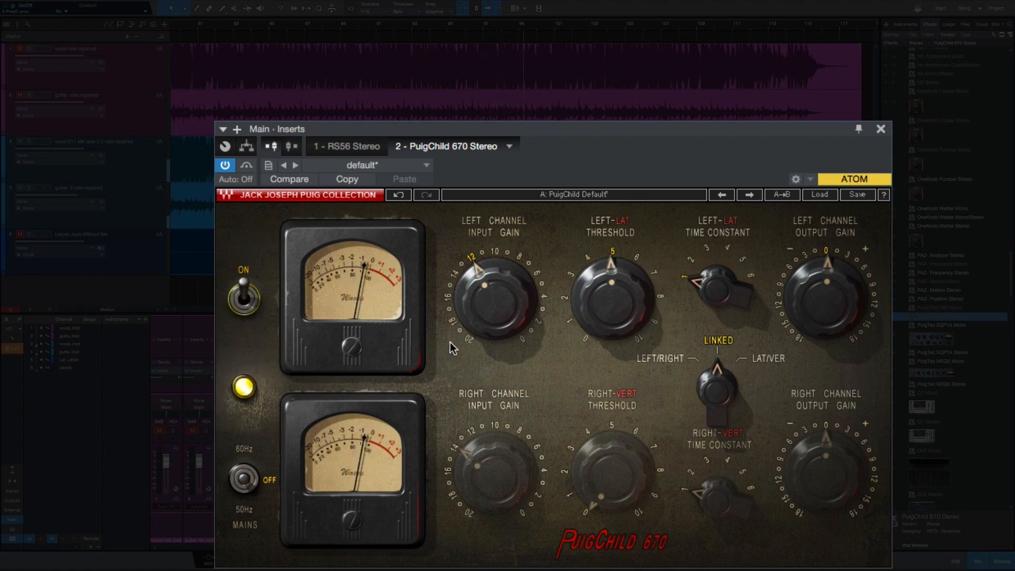
Audition the left time constant at settings 3, 4, 5 and 6, returning it to 5
drag(728, 312, 662, 403)
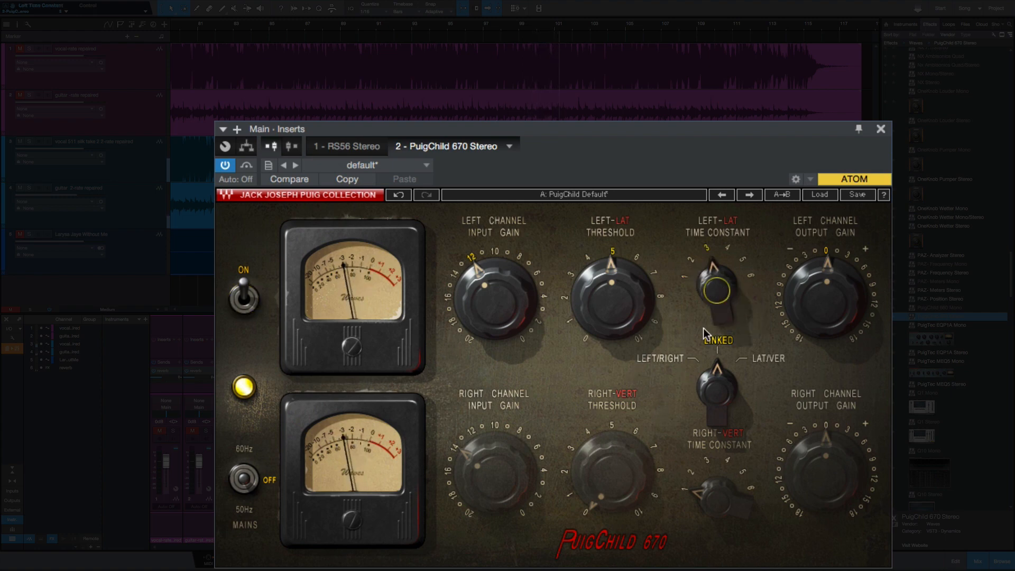
mouse_move(722, 290)
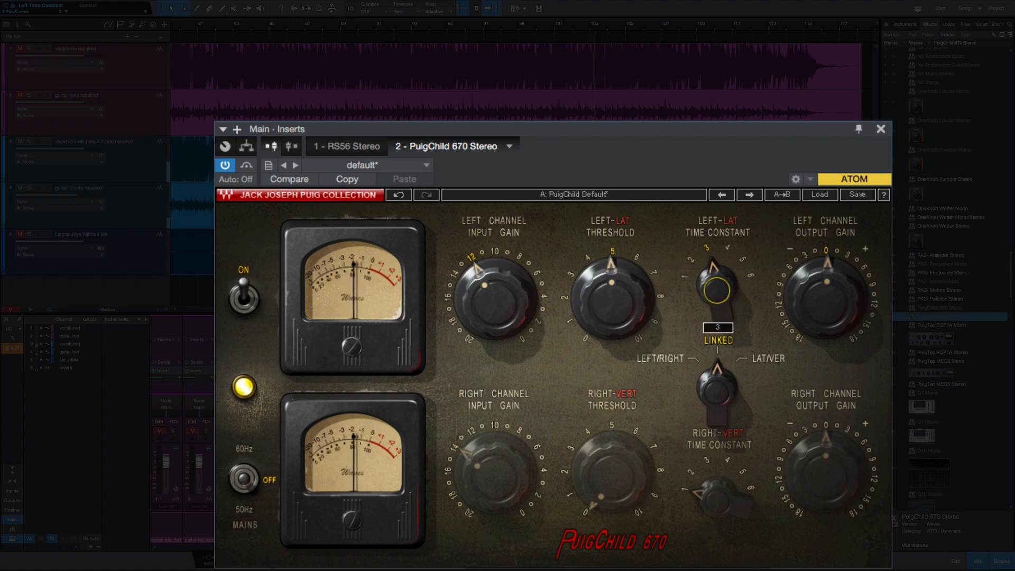
drag(718, 290, 732, 350)
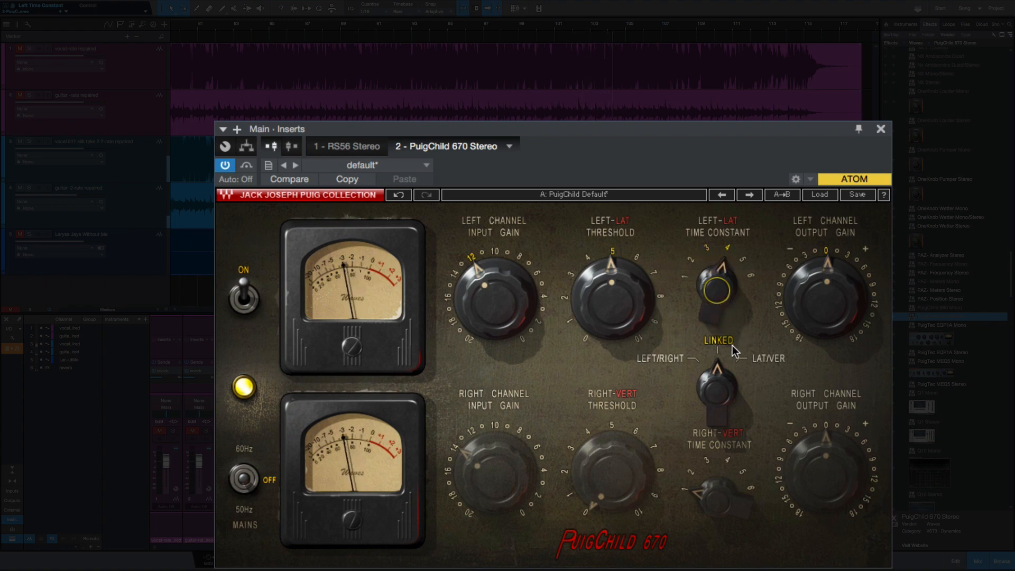
click(718, 301)
drag(717, 291, 705, 311)
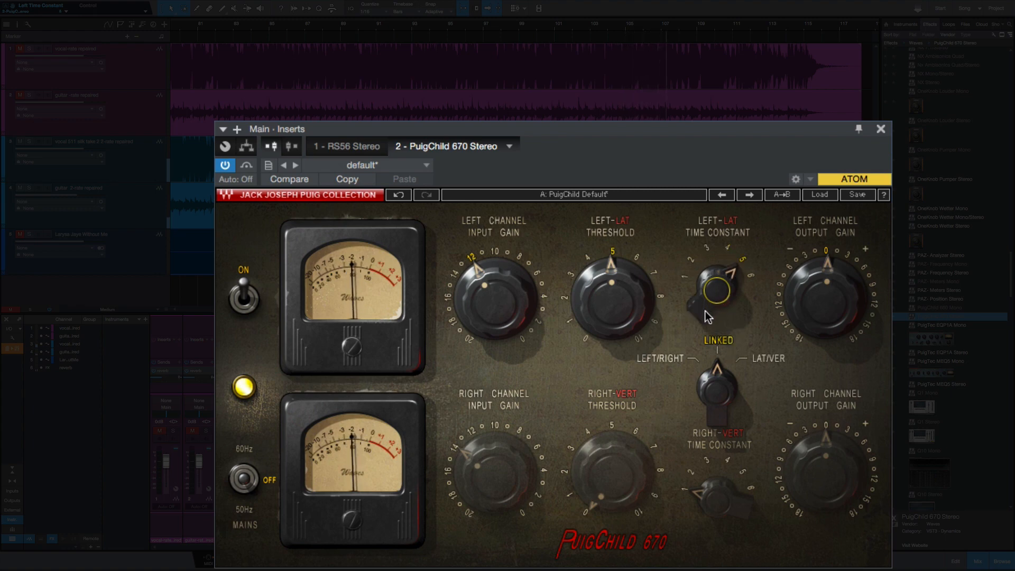
click(715, 313)
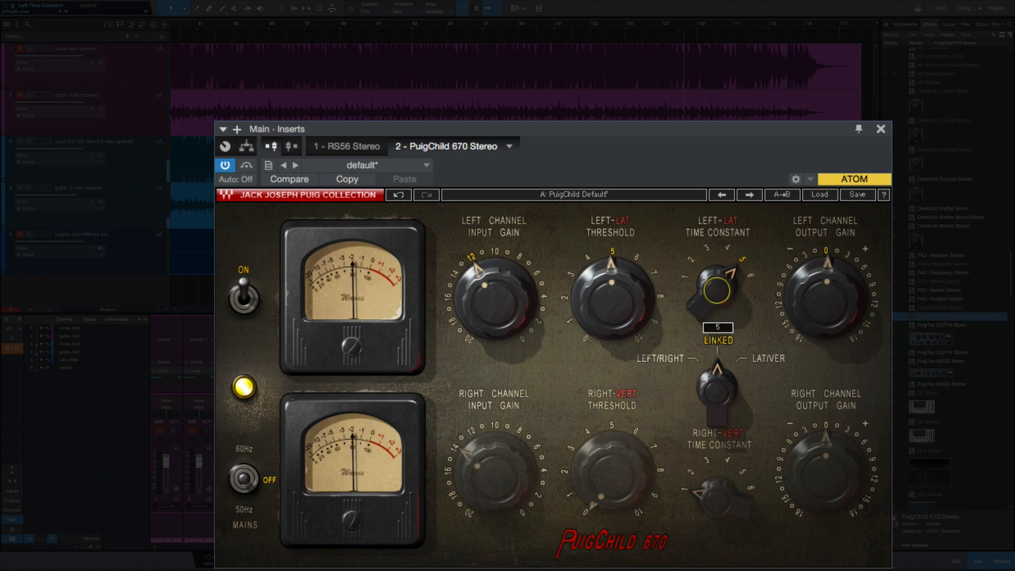
mouse_move(715, 313)
mouse_down()
mouse_move(715, 304)
mouse_move(716, 323)
mouse_up()
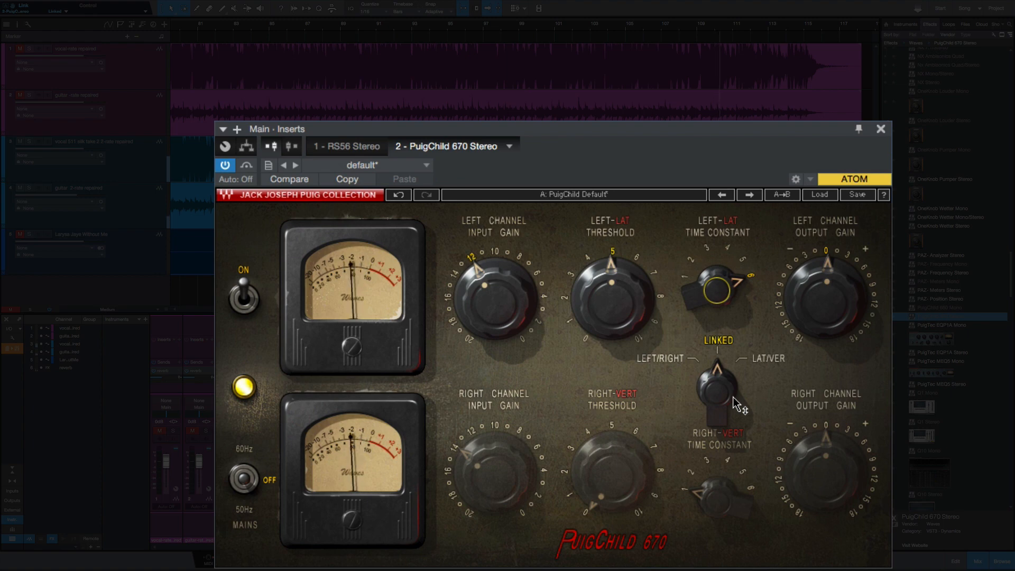
drag(727, 304, 728, 314)
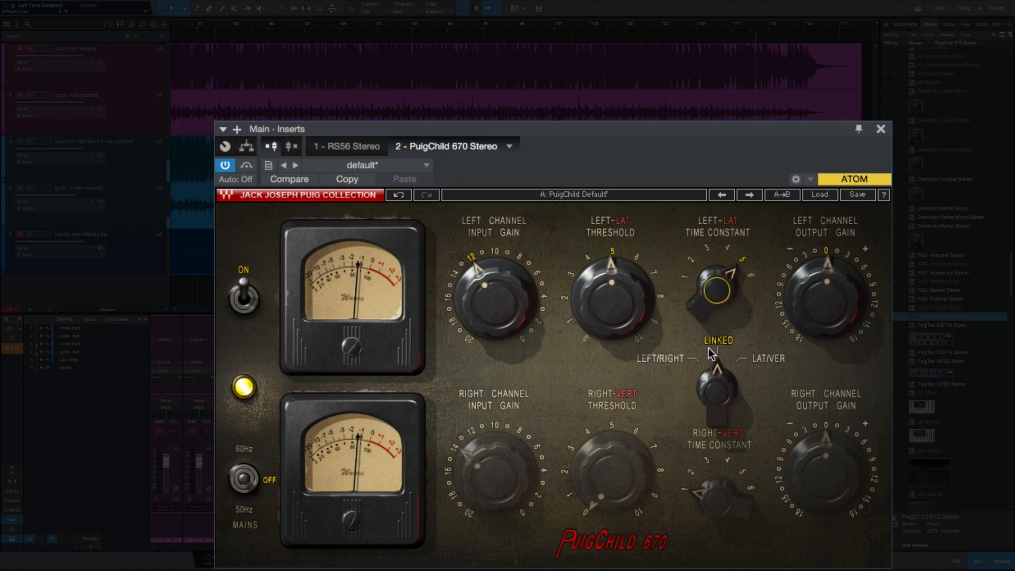
Compare the left time constant at 6 and 1, leaving it at 6
drag(716, 287, 716, 286)
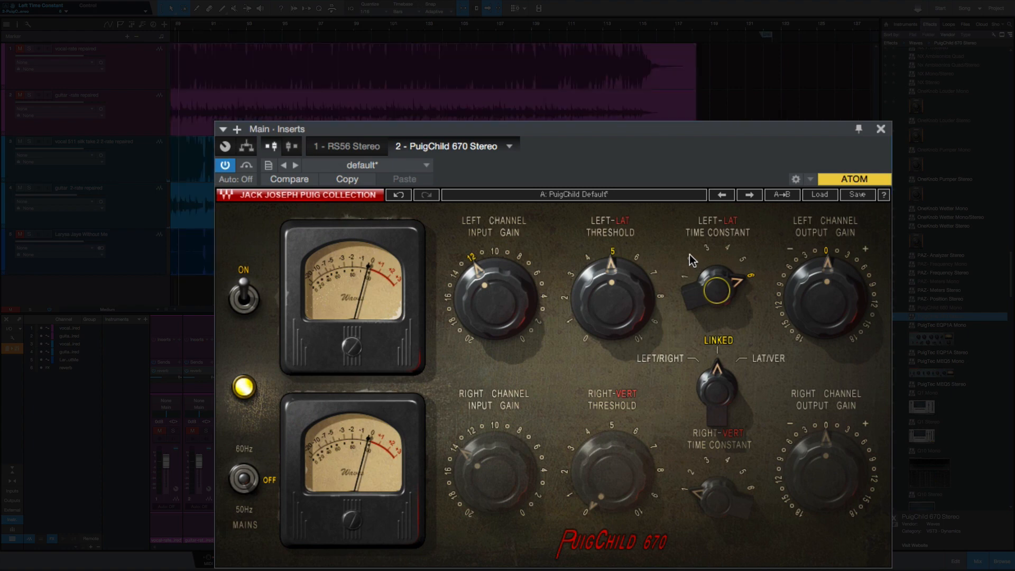
drag(690, 255, 690, 286)
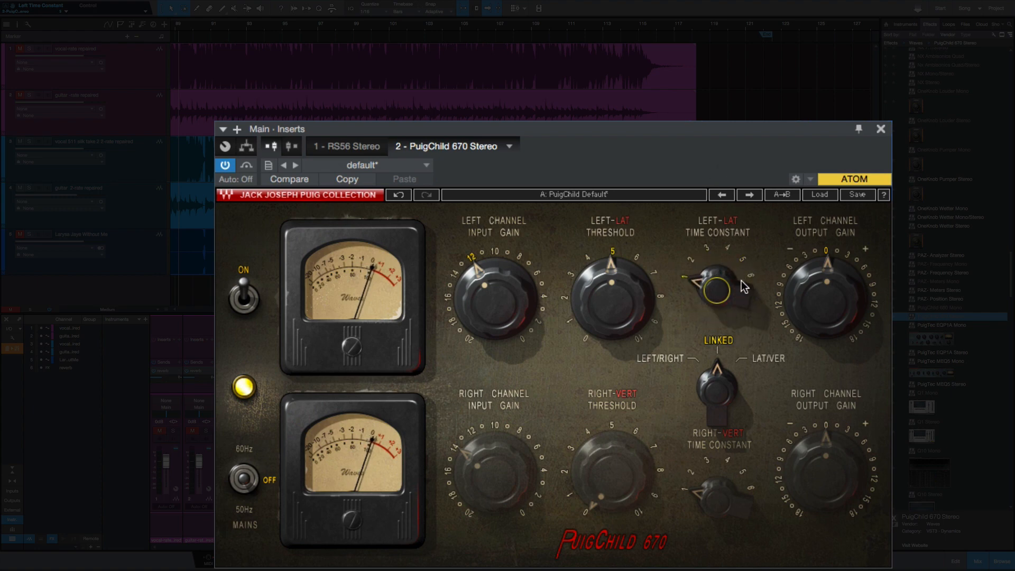
drag(726, 287, 726, 261)
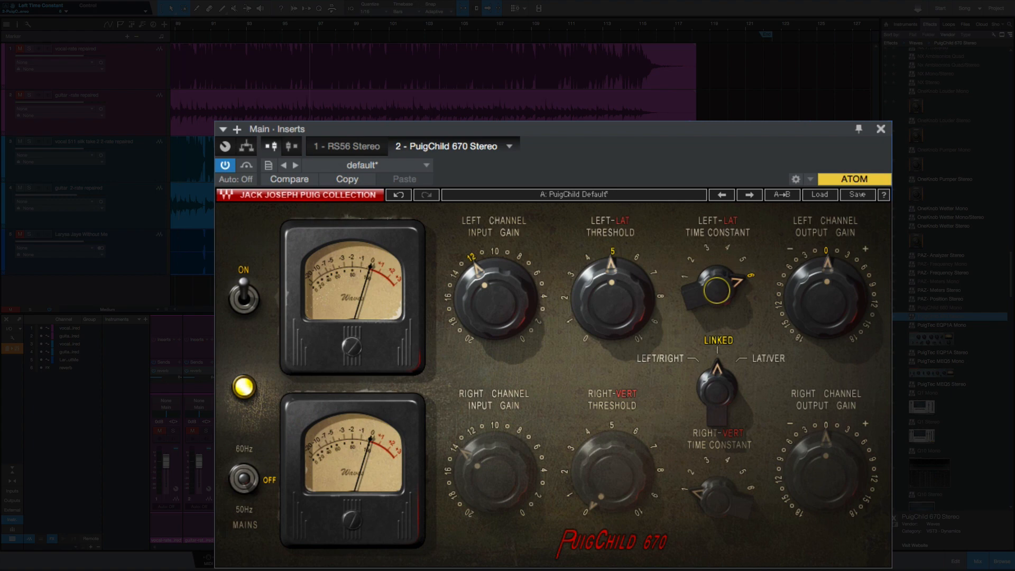
Raise the left threshold to 7.8 and compare time constants 5 and 6, leaving the time constant at 6
drag(624, 302, 625, 267)
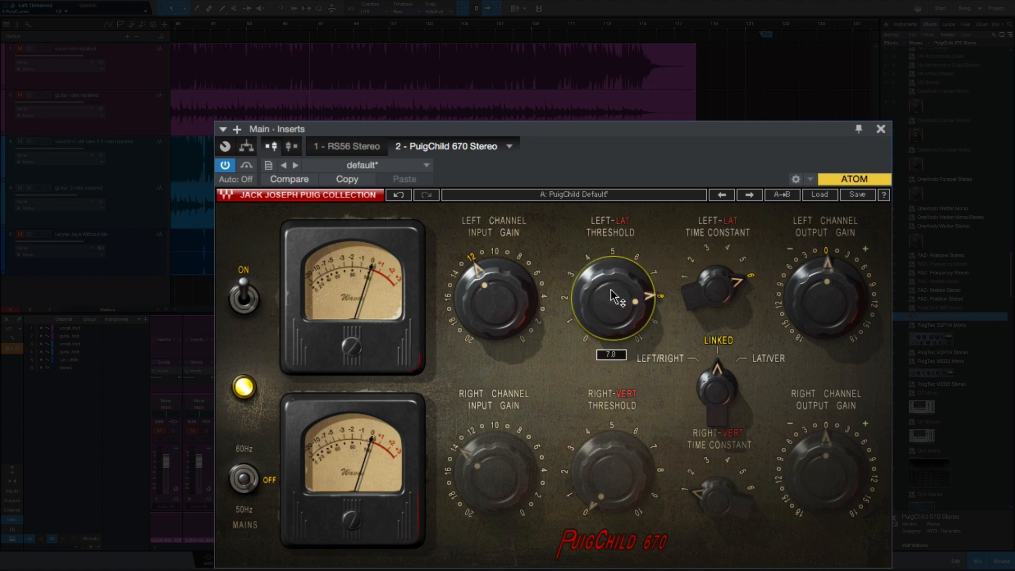
drag(717, 289, 716, 301)
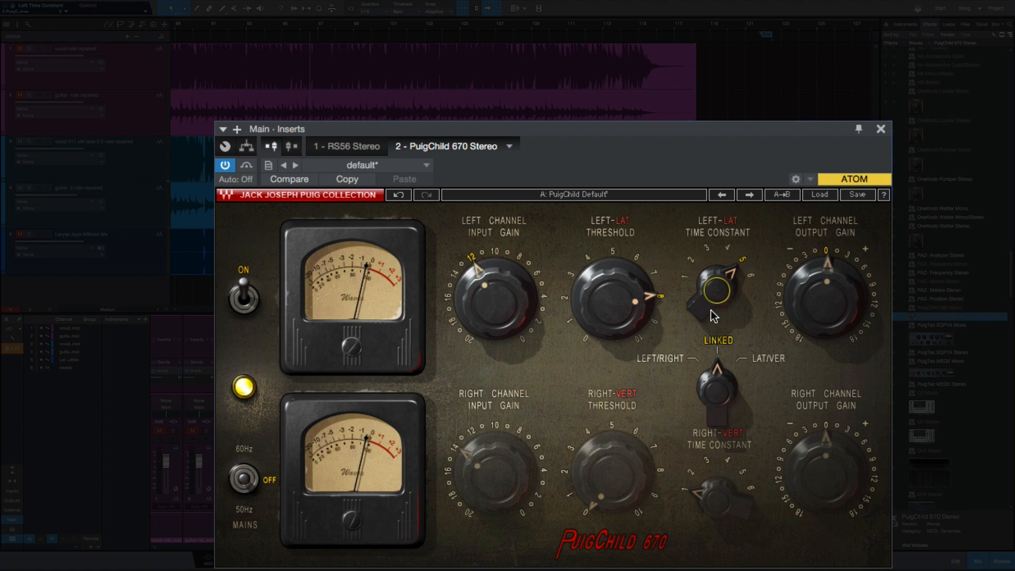
drag(709, 296, 709, 285)
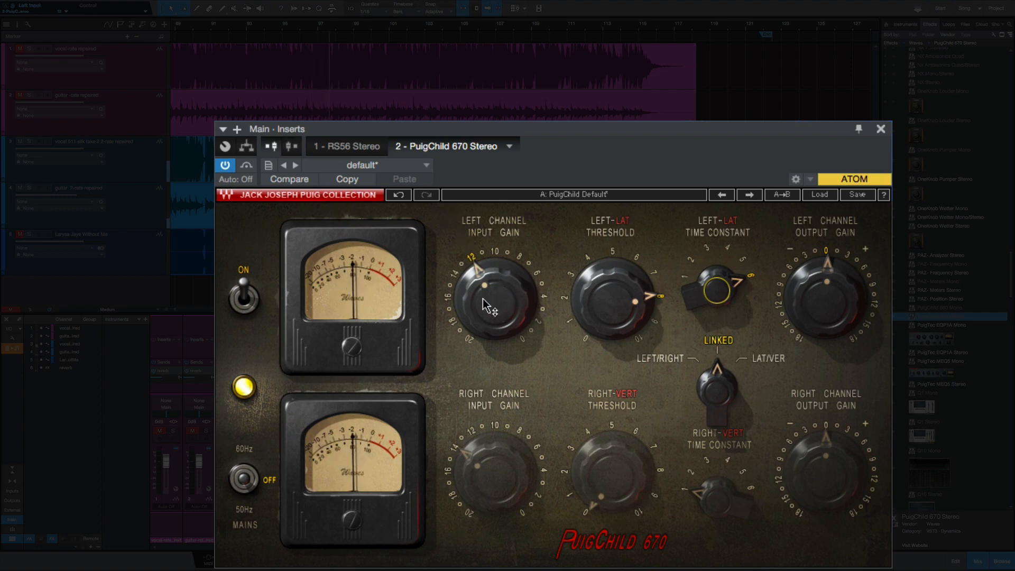
mouse_move(483, 290)
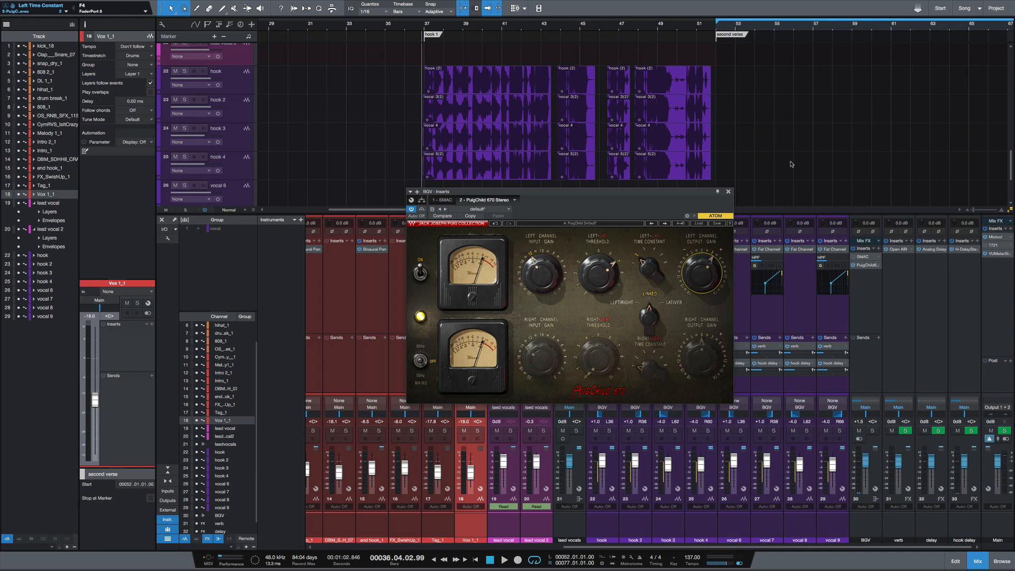
Insert PuigChild 660 Mono after the Fat Channel on the vocal 8 channel and close its plug-in window
key(F5)
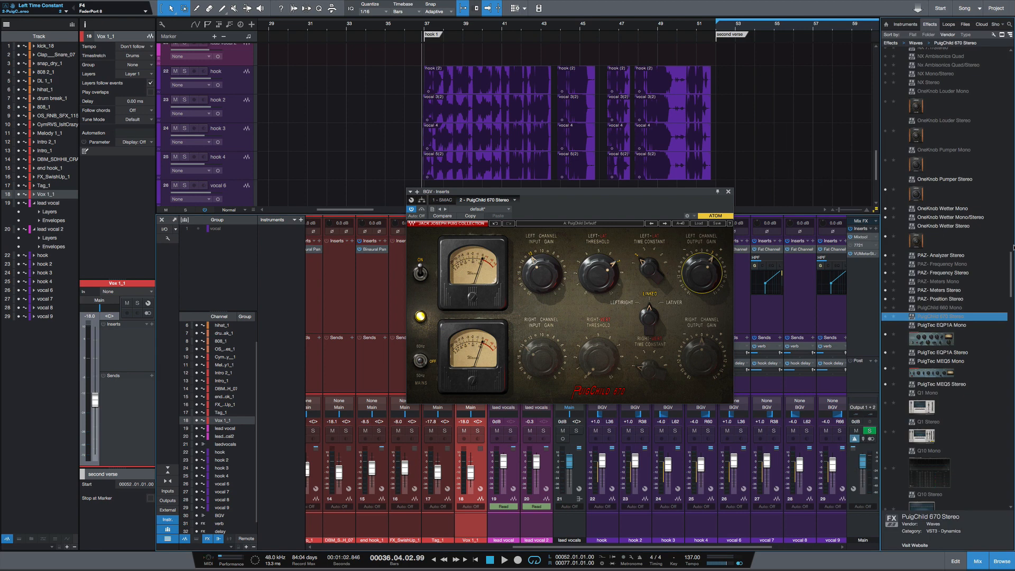
drag(942, 308, 801, 266)
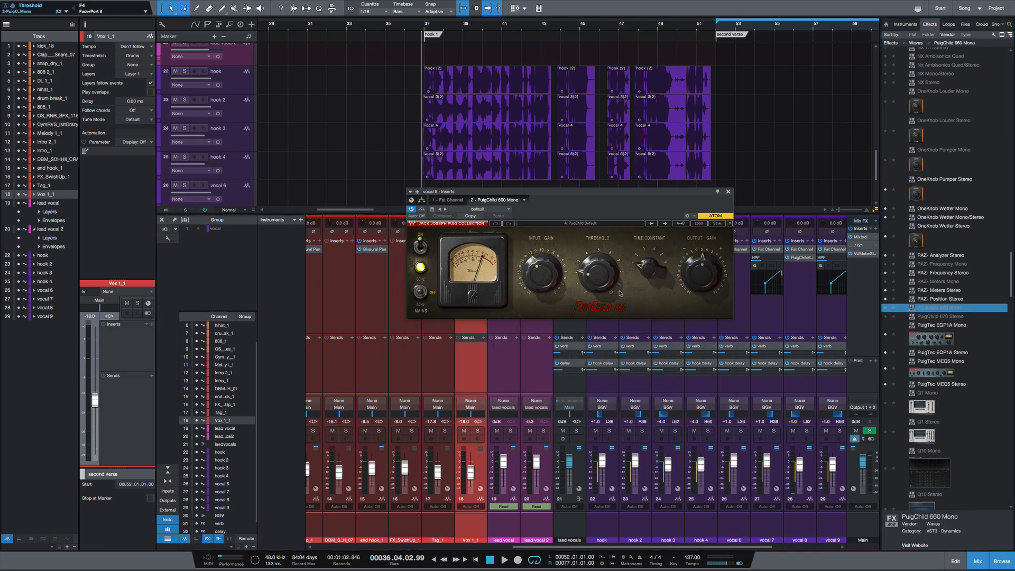
click(728, 191)
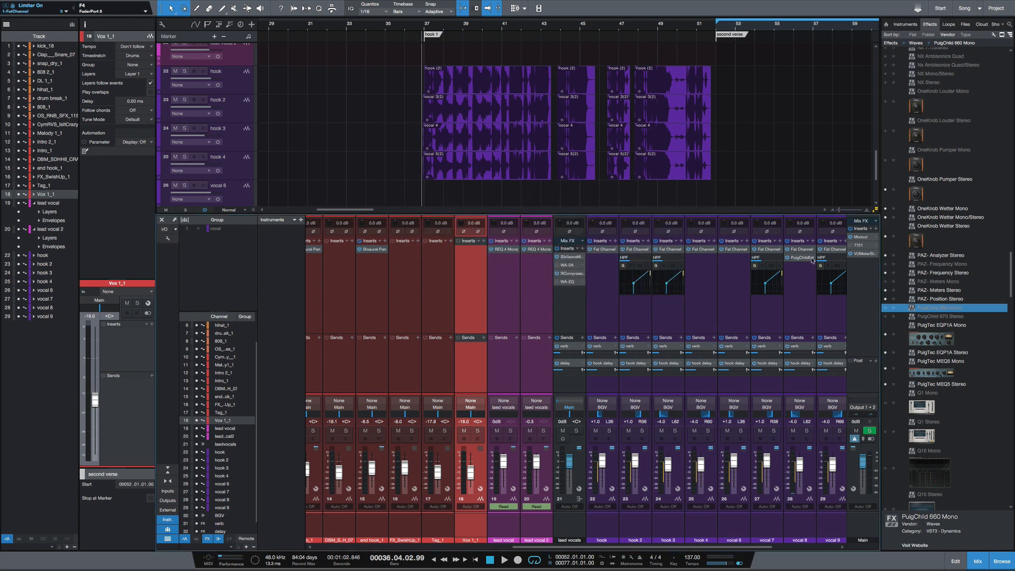
Remove the PuigChild 660 Mono insert from the vocal 8 channel
scroll(680, 262, right, 3)
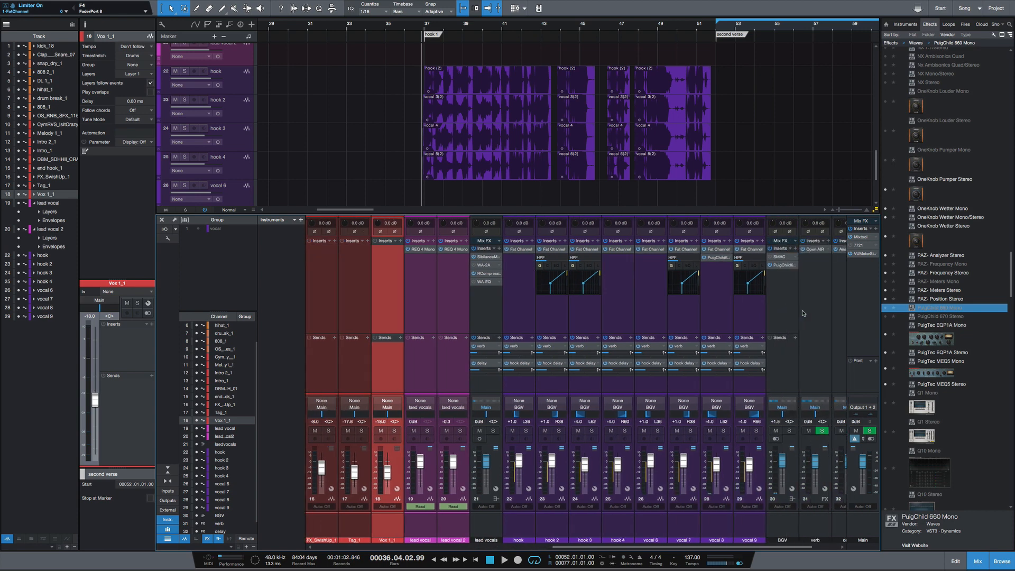
right_click(708, 259)
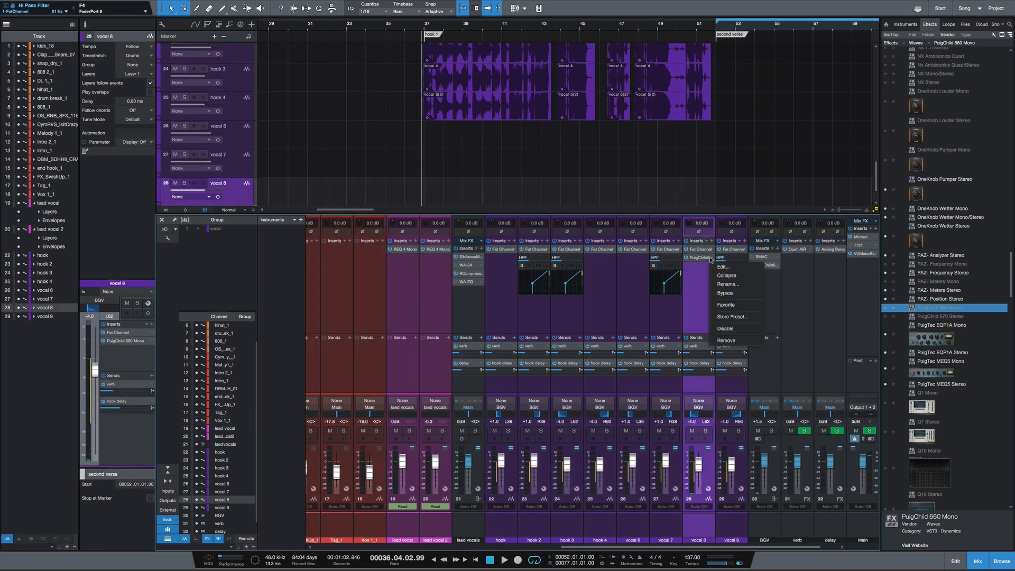
click(727, 341)
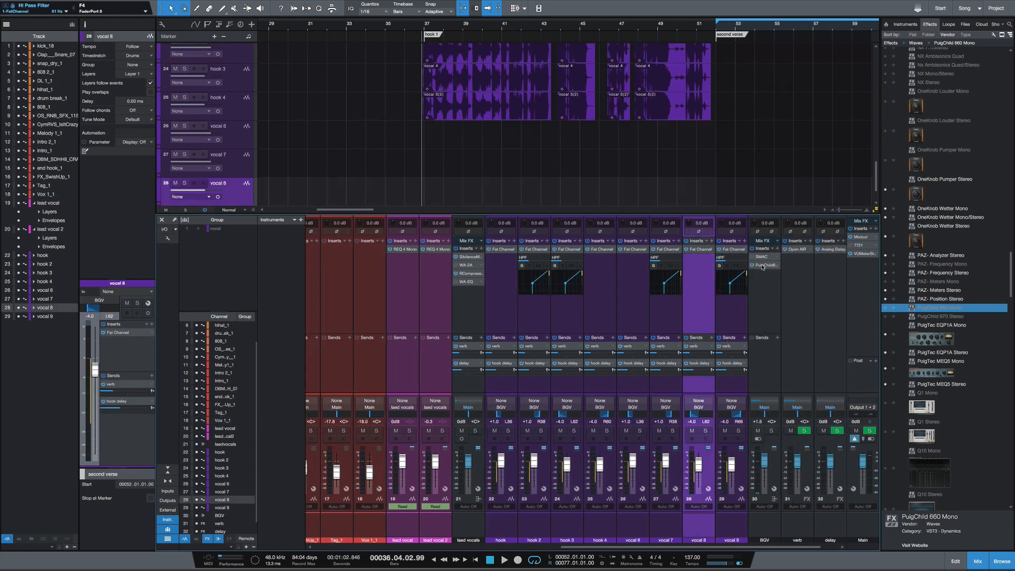
Open the PuigChild 670 Stereo insert on the BGV bus and play the hook vocals with the plug-in deactivated
double_click(762, 267)
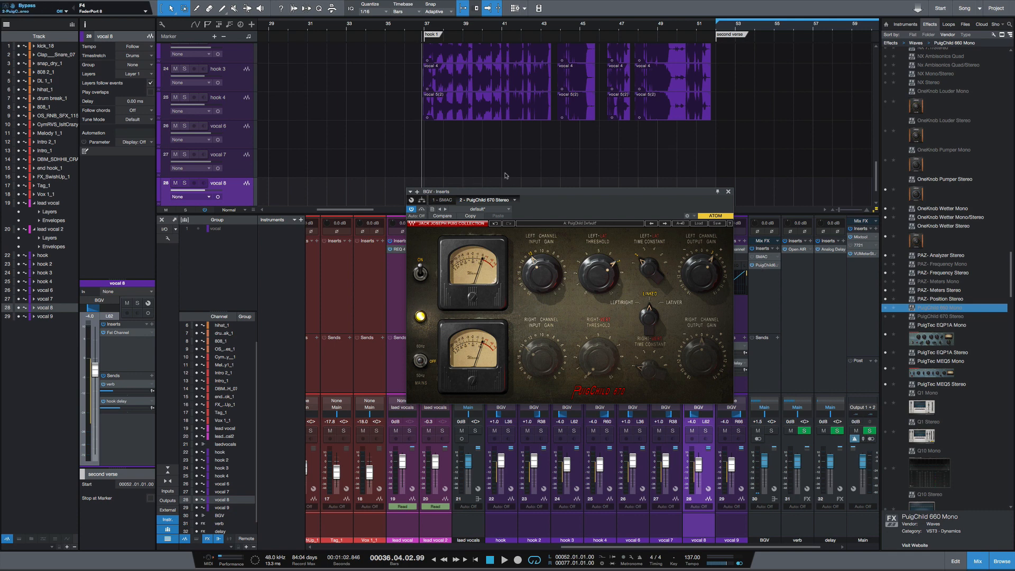
scroll(506, 175, up, 2)
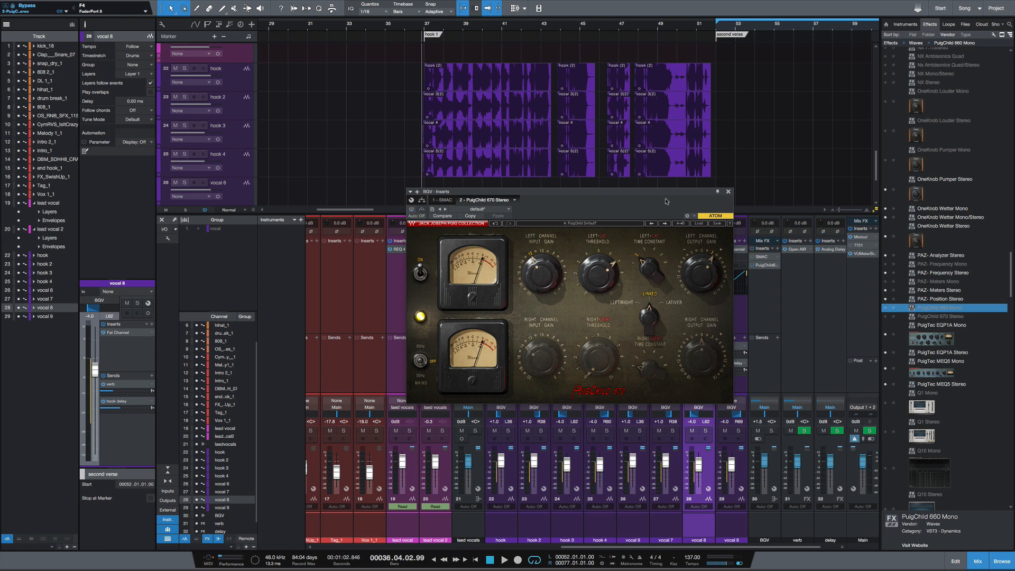
key(space)
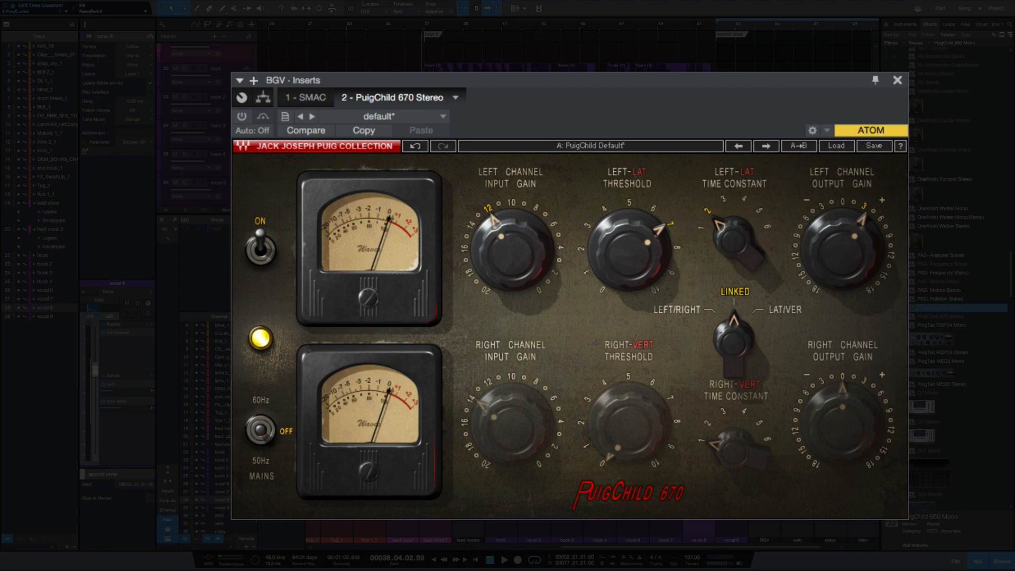
Activate the PuigChild 670 on the BGV bus and compare the hook vocals with the plug-in bypassed and unbypassed
click(243, 116)
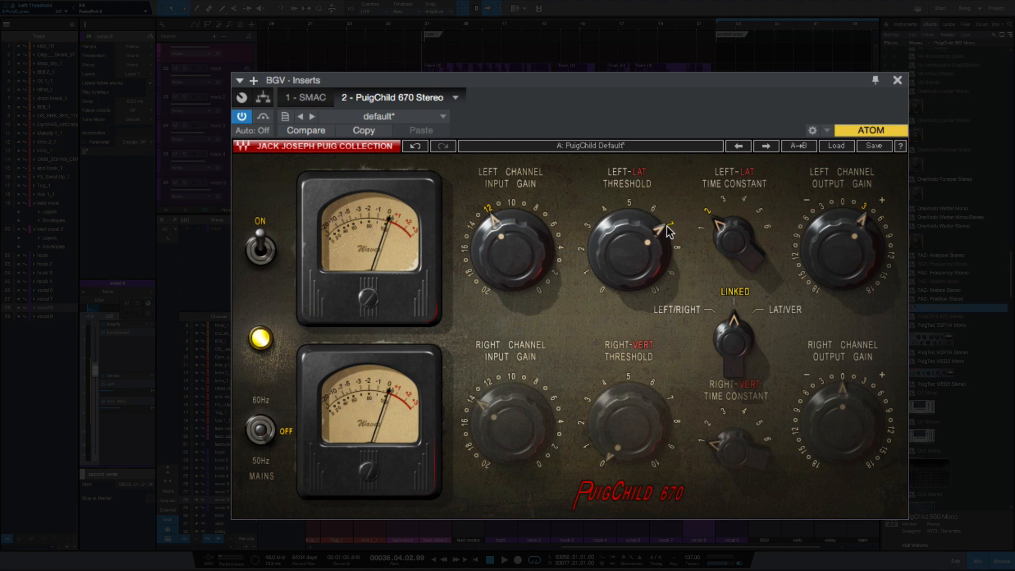
mouse_move(666, 236)
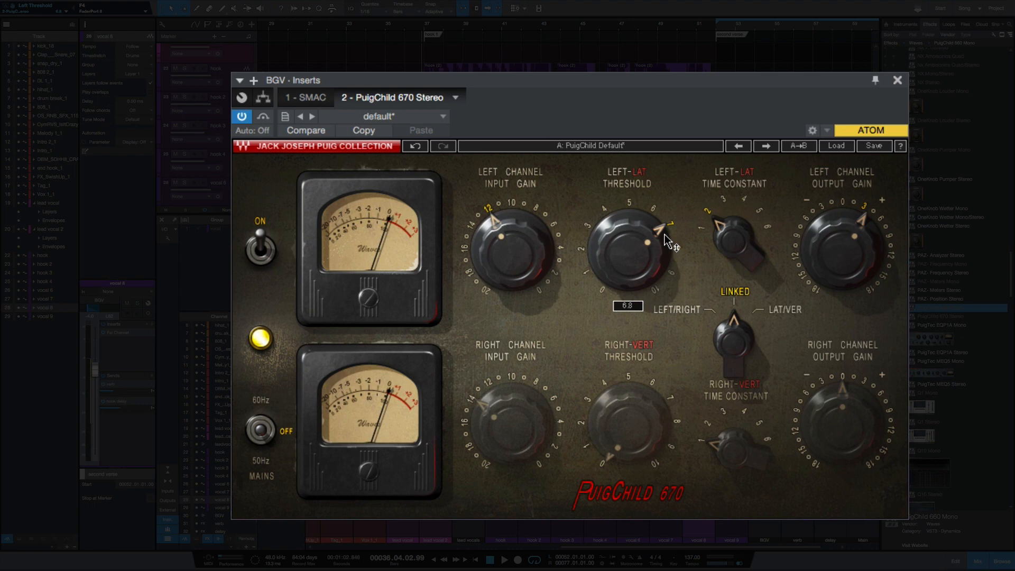
mouse_move(848, 243)
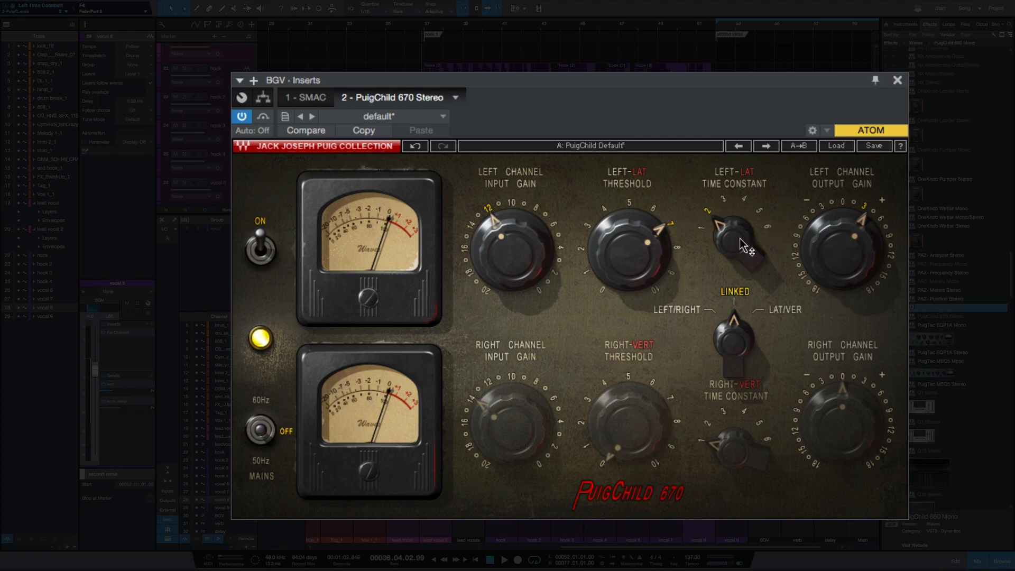
mouse_move(742, 245)
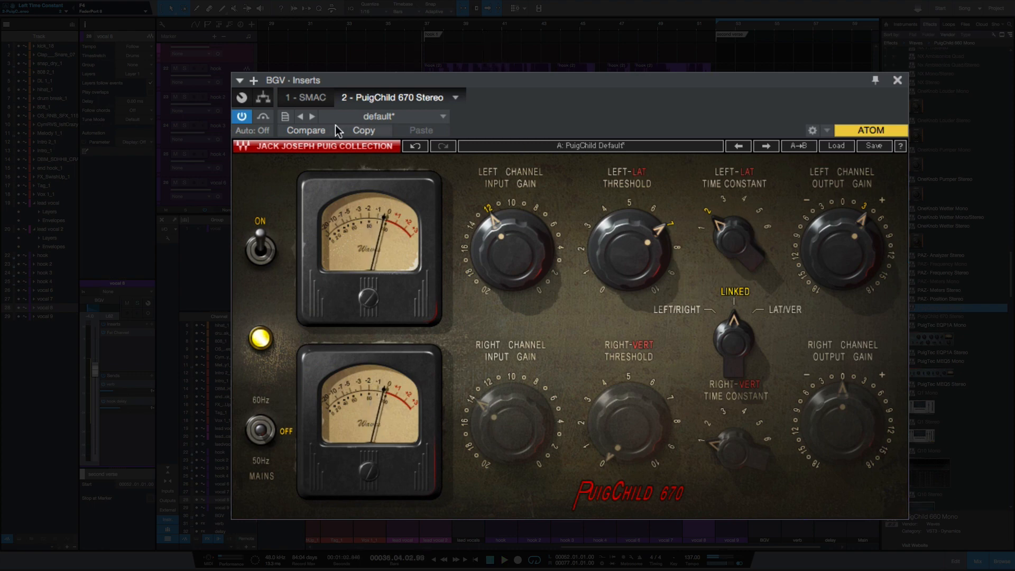
click(264, 115)
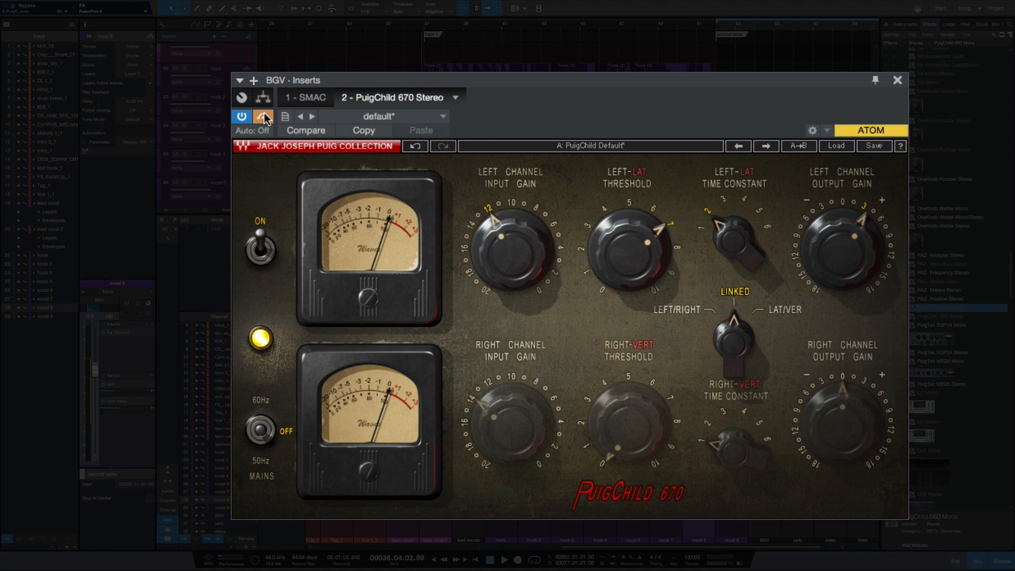
click(264, 115)
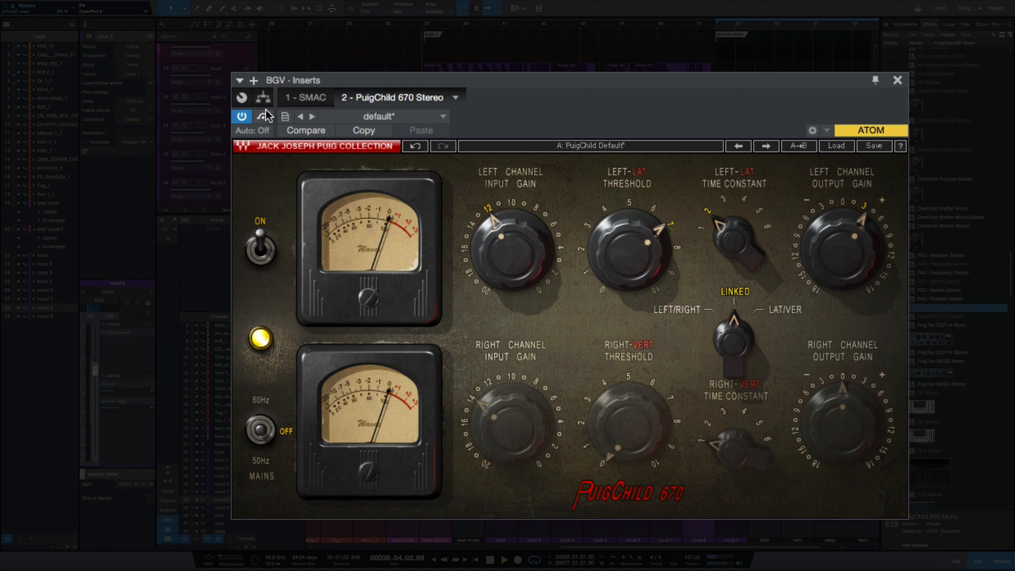